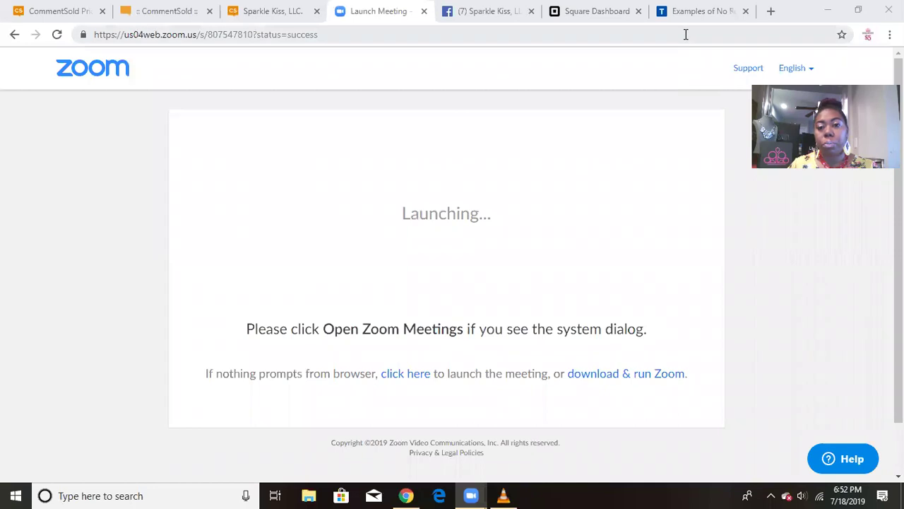
Switch to the Square Dashboard, go to its invoices and start a new invoice
{"action": "left_click", "coordinate": [685, 34]}
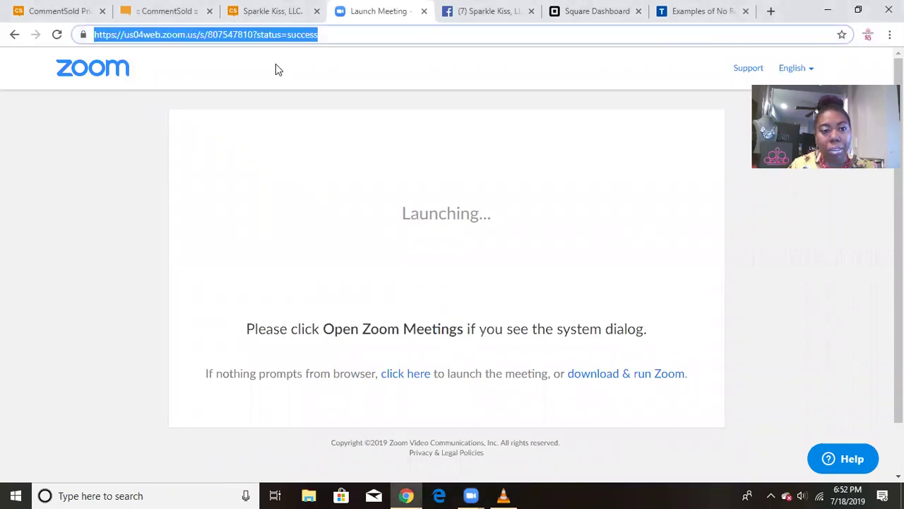
{"action": "left_click", "coordinate": [581, 28]}
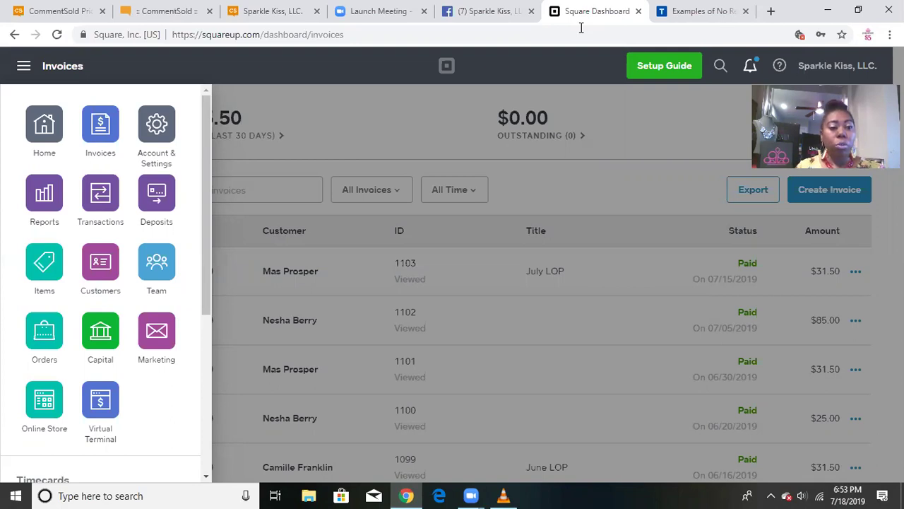
{"action": "left_click", "coordinate": [99, 124]}
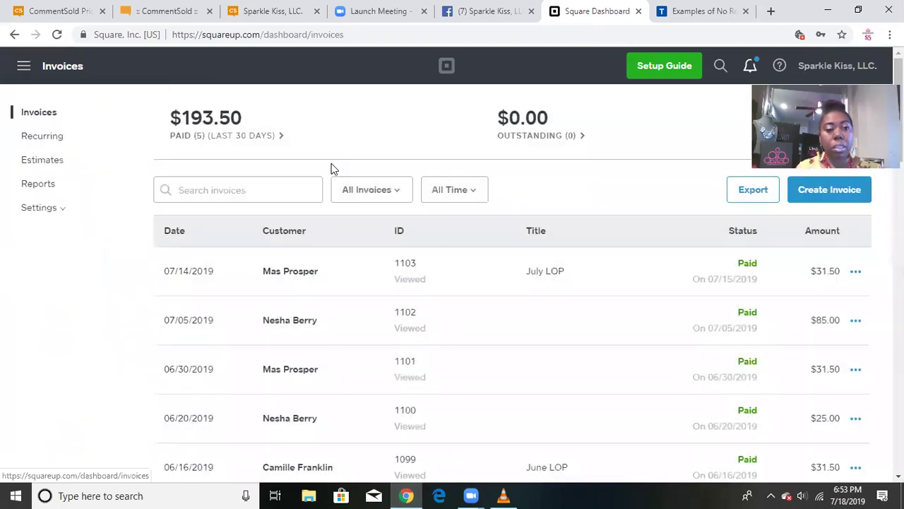
{"action": "left_click", "coordinate": [830, 192]}
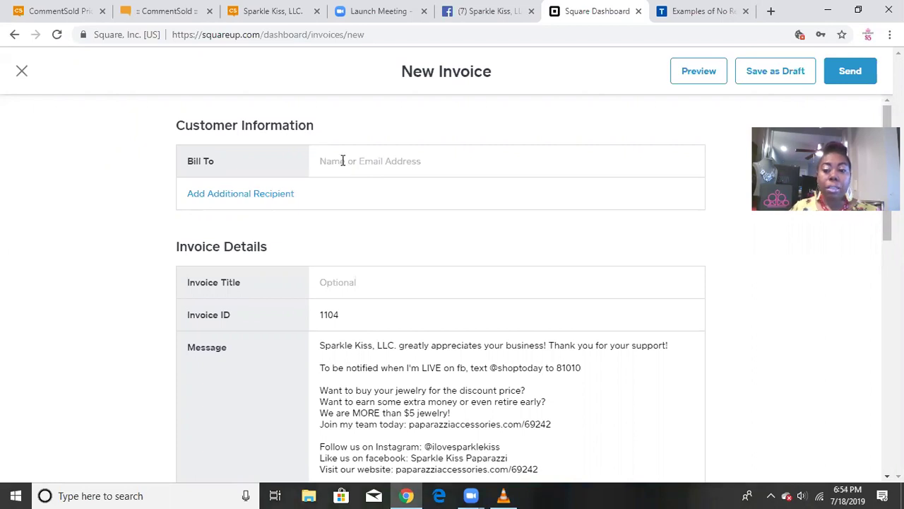
Examine the new invoice's saved customer list, message, sending method, frequency and due-date choices
{"action": "left_click", "coordinate": [343, 161]}
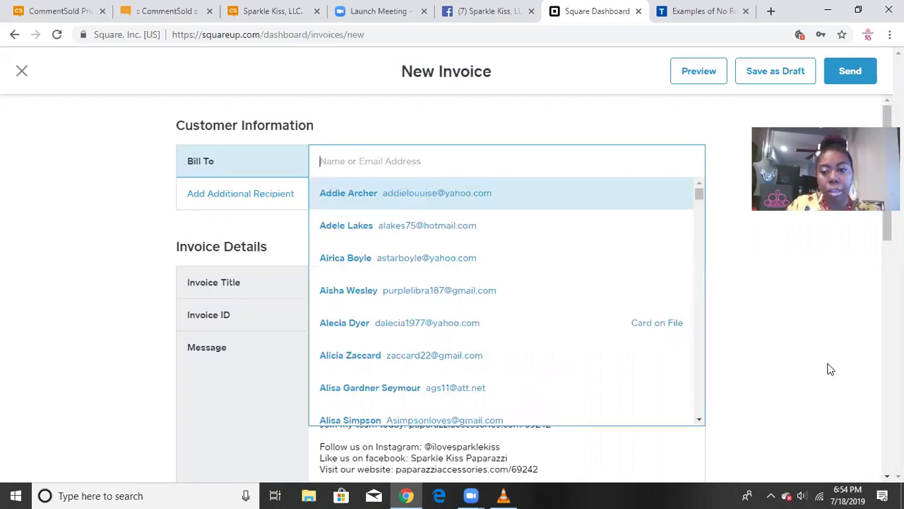
{"action": "left_click", "coordinate": [798, 318]}
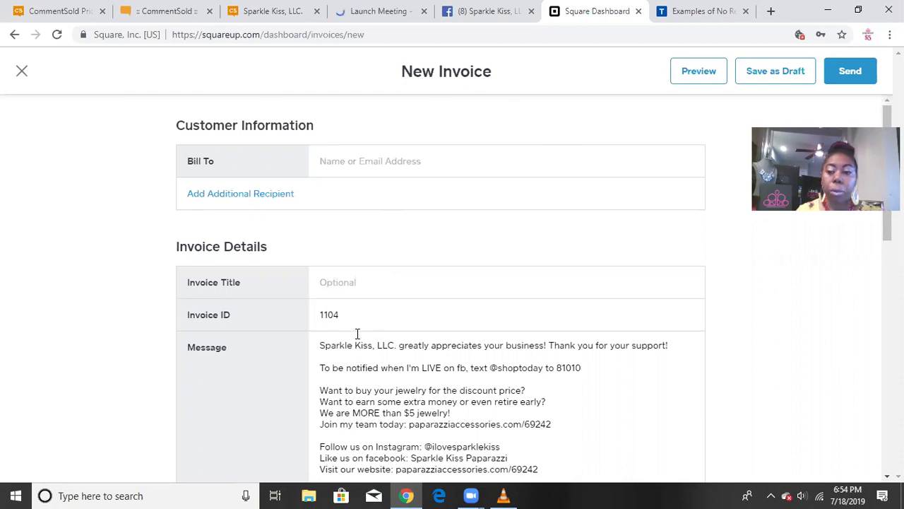
{"action": "left_click", "coordinate": [398, 345]}
{"action": "type", "text": "."}
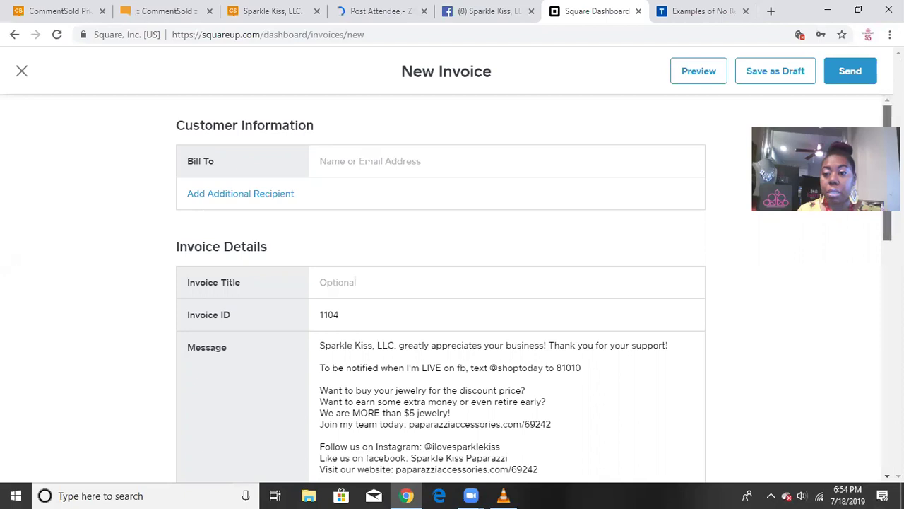
{"action": "scroll", "coordinate": [883, 212], "scroll_direction": "down", "scroll_amount": 1}
{"action": "scroll", "coordinate": [886, 212], "scroll_direction": "down", "scroll_amount": 2}
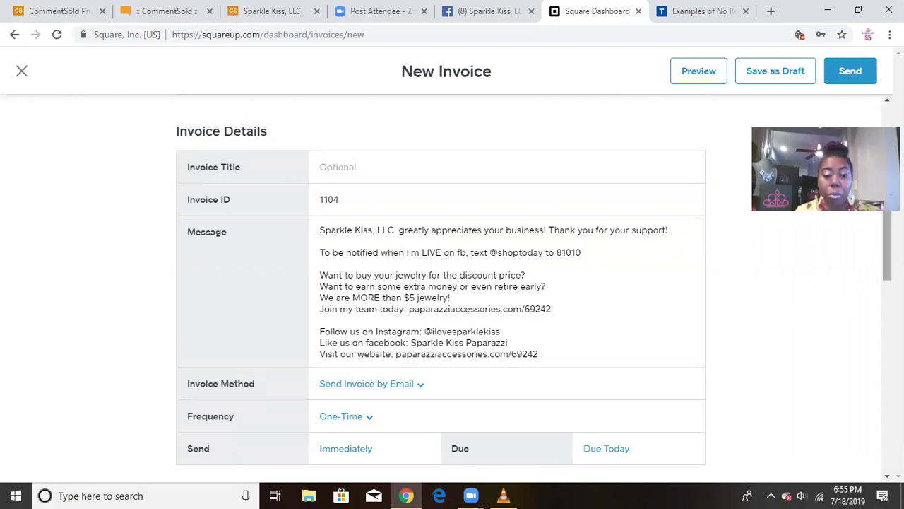
{"action": "scroll", "coordinate": [883, 260], "scroll_direction": "down", "scroll_amount": 2}
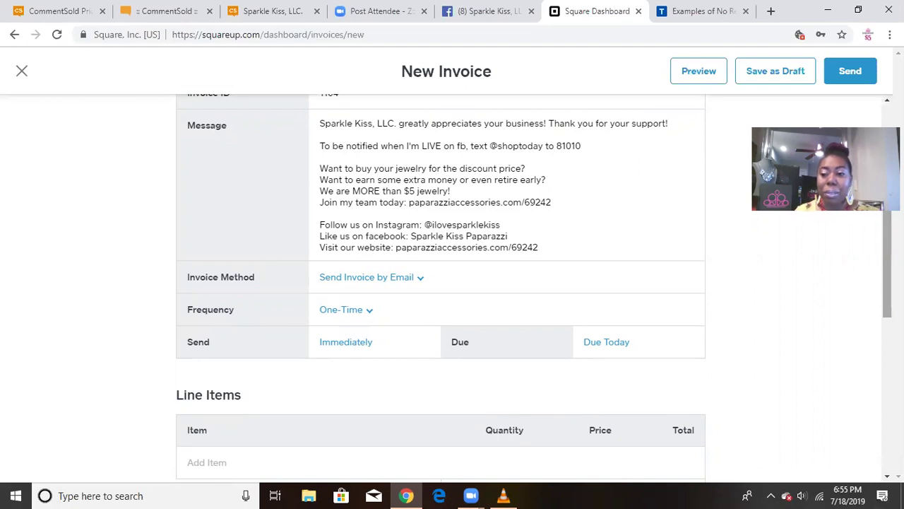
{"action": "scroll", "coordinate": [534, 286], "scroll_direction": "down", "scroll_amount": 1}
{"action": "scroll", "coordinate": [441, 286], "scroll_direction": "down", "scroll_amount": 1}
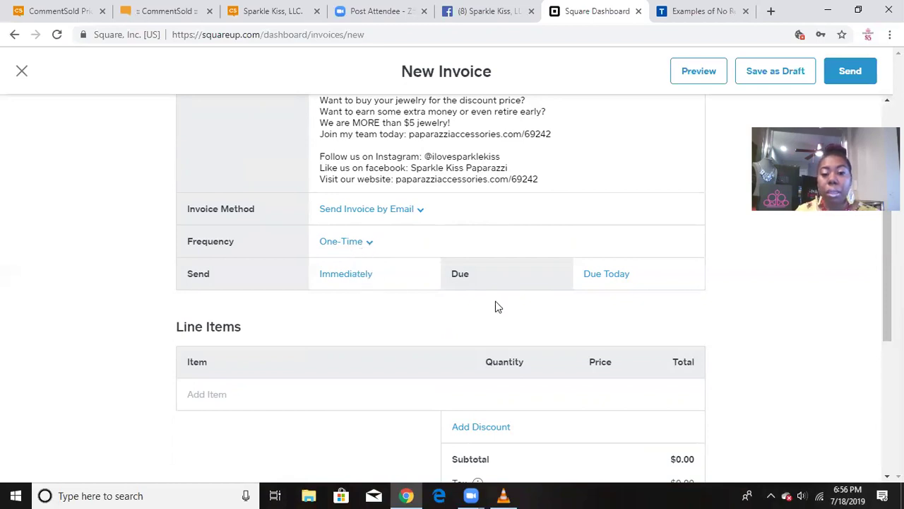
{"action": "left_click", "coordinate": [611, 277]}
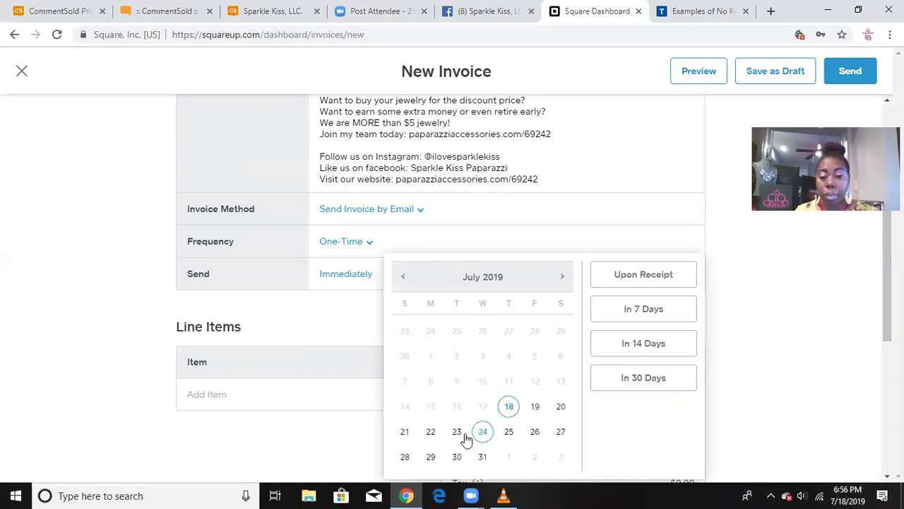
{"action": "left_click", "coordinate": [759, 289]}
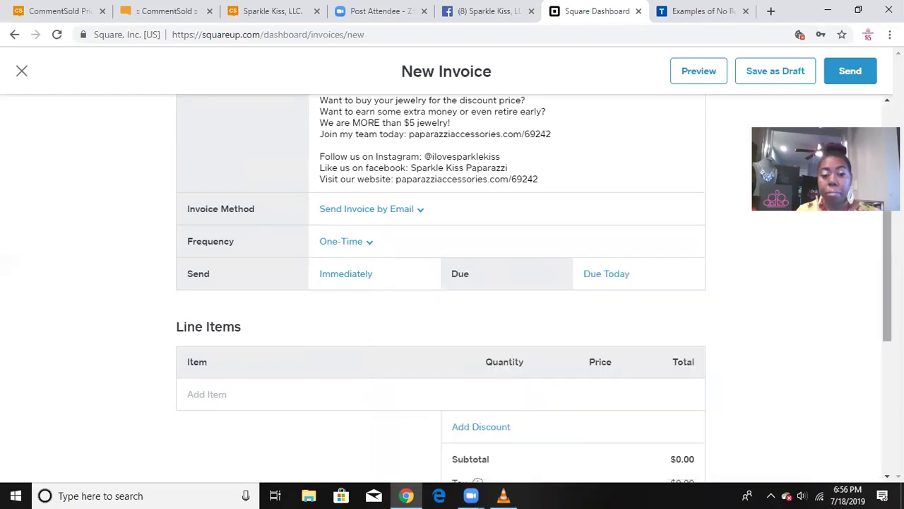
Add the custom line item "Coachella Chill- Brown Earring" to the invoice
{"action": "scroll", "coordinate": [882, 296], "scroll_direction": "down", "scroll_amount": 3}
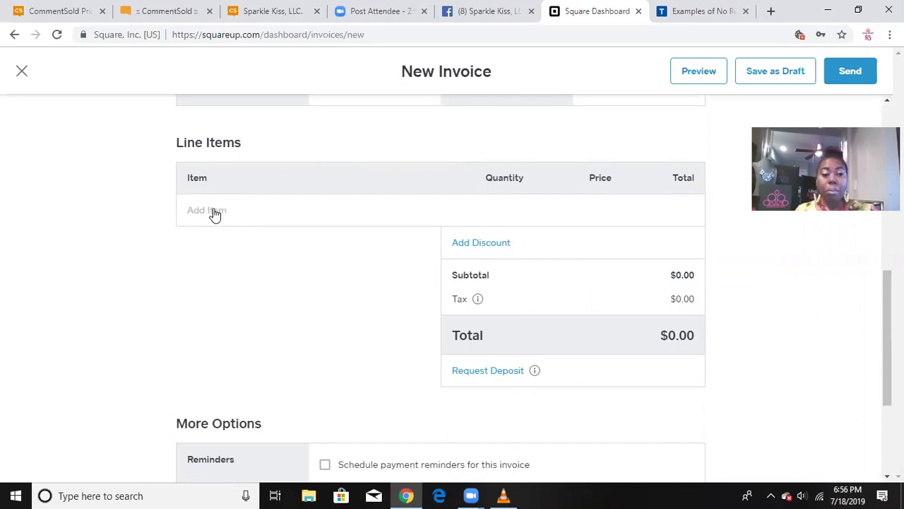
{"action": "left_click", "coordinate": [216, 216]}
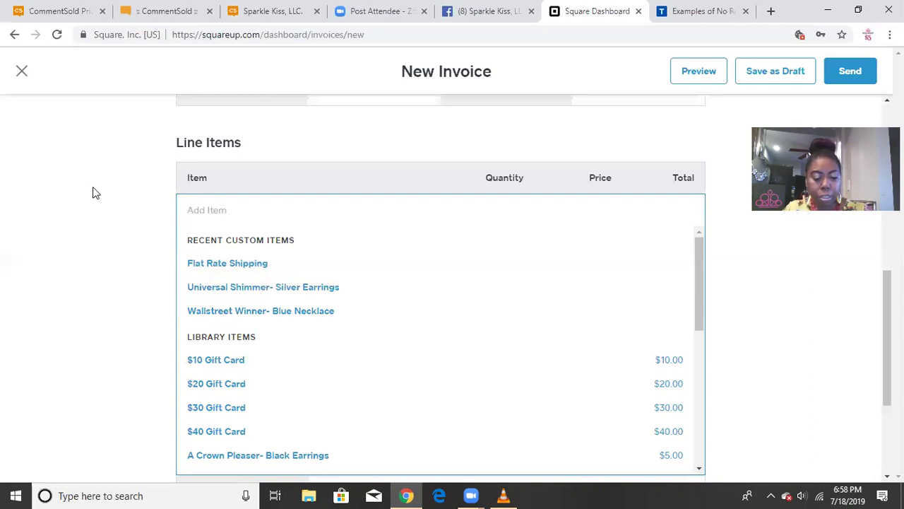
{"action": "type", "text": "Co"}
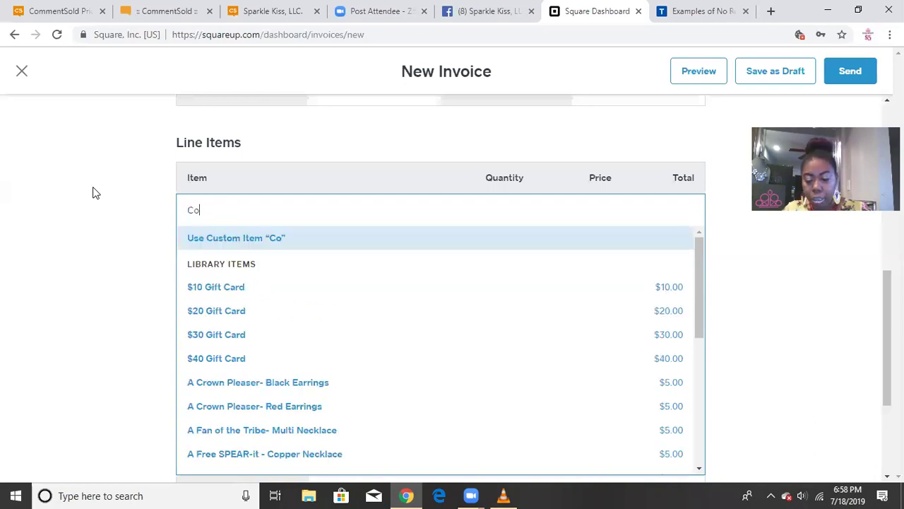
{"action": "type", "text": "ac"}
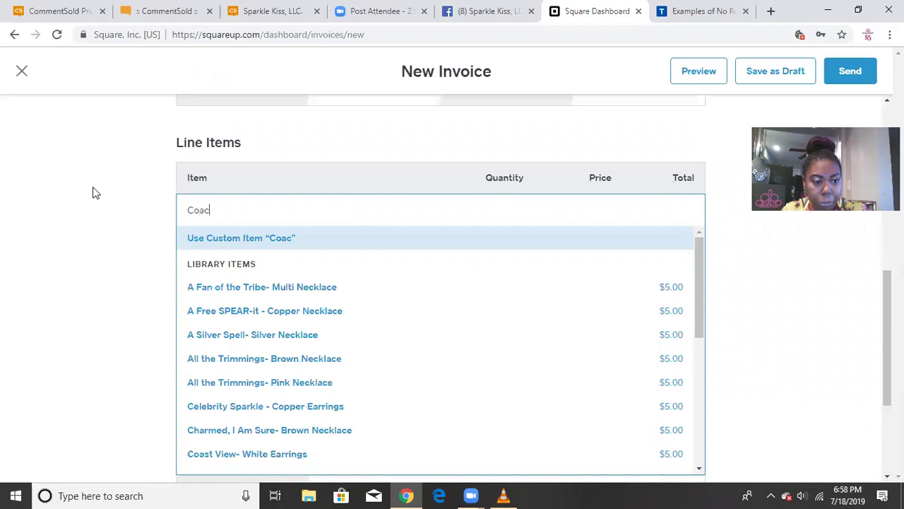
{"action": "type", "text": "hella C"}
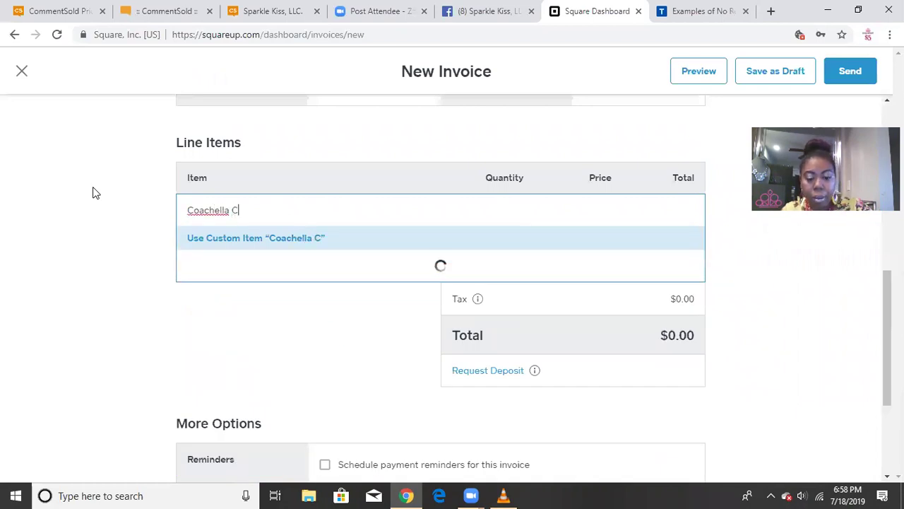
{"action": "type", "text": "hill- Brown "}
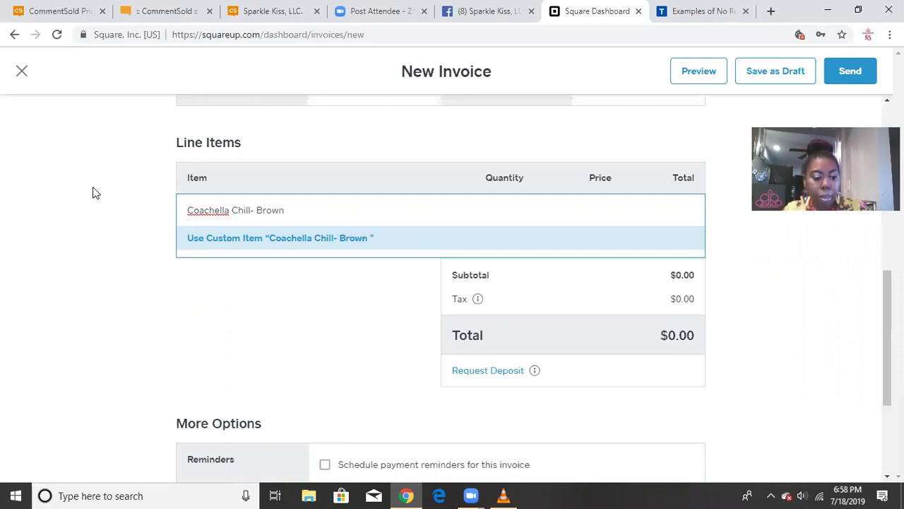
{"action": "type", "text": "Earring"}
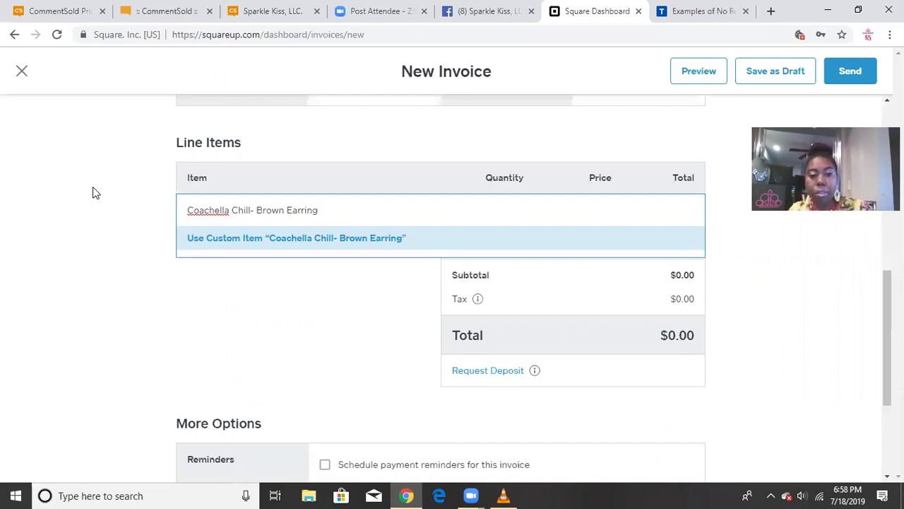
{"action": "key", "text": "Return"}
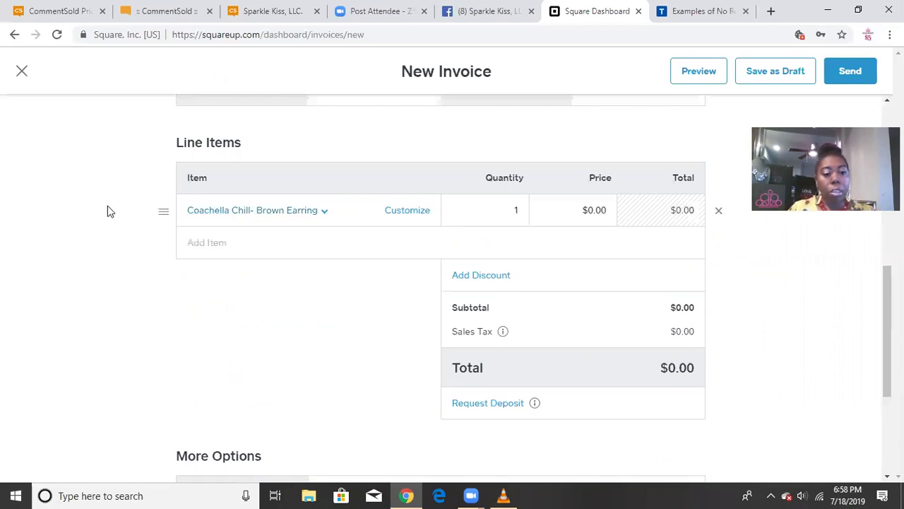
Add the recent custom item "Flat Rate Shipping" as a second line item
{"action": "left_click", "coordinate": [198, 242]}
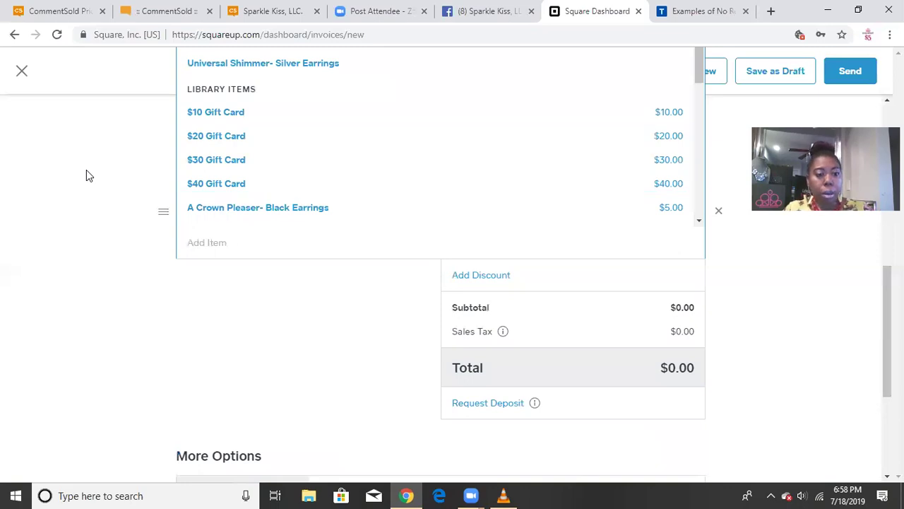
{"action": "type", "text": "Fl"}
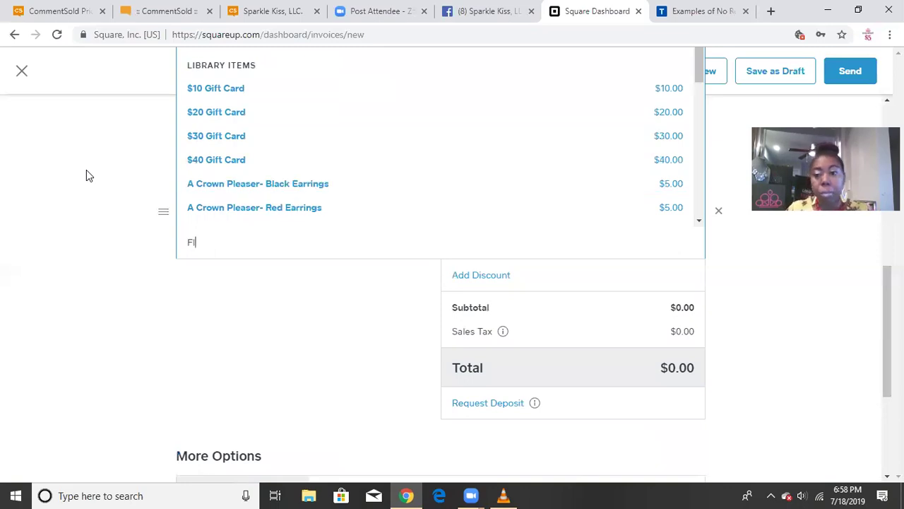
{"action": "type", "text": "at"}
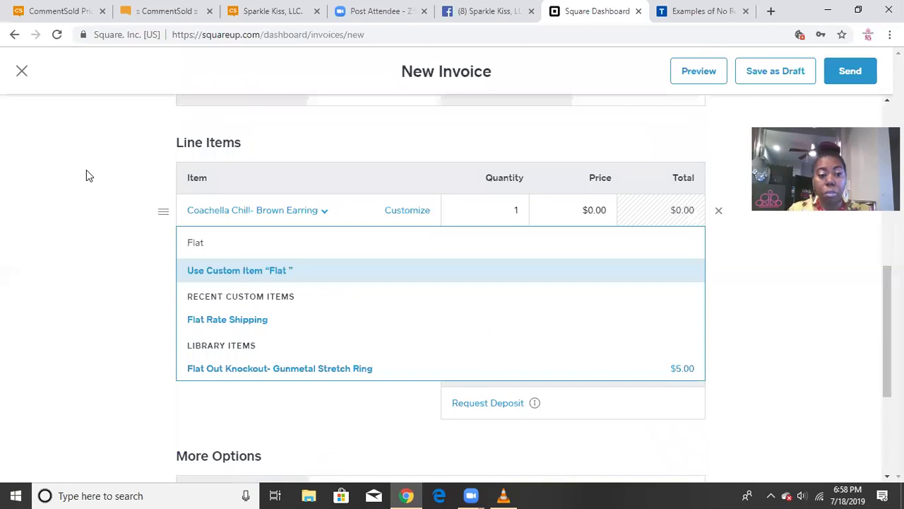
{"action": "left_click", "coordinate": [225, 324]}
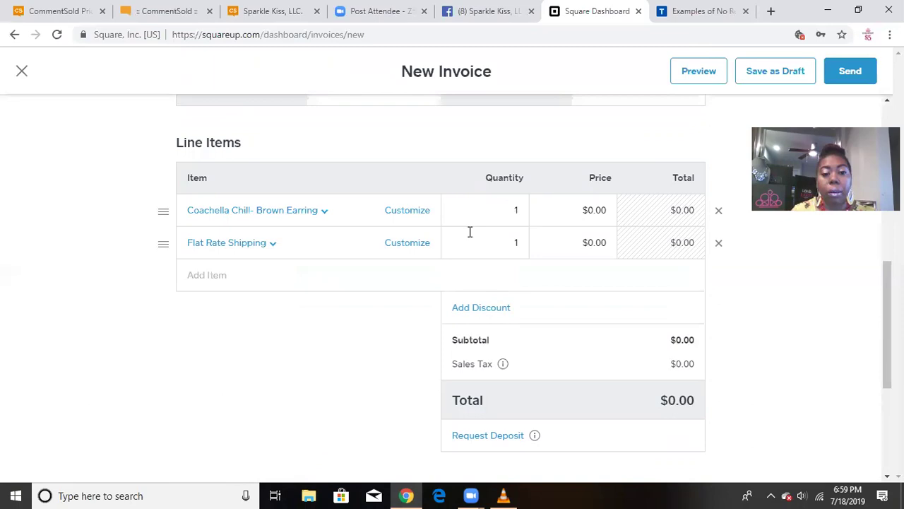
Customize the Flat Rate Shipping item so the 10% sales tax does not apply to it
{"action": "left_click", "coordinate": [404, 245]}
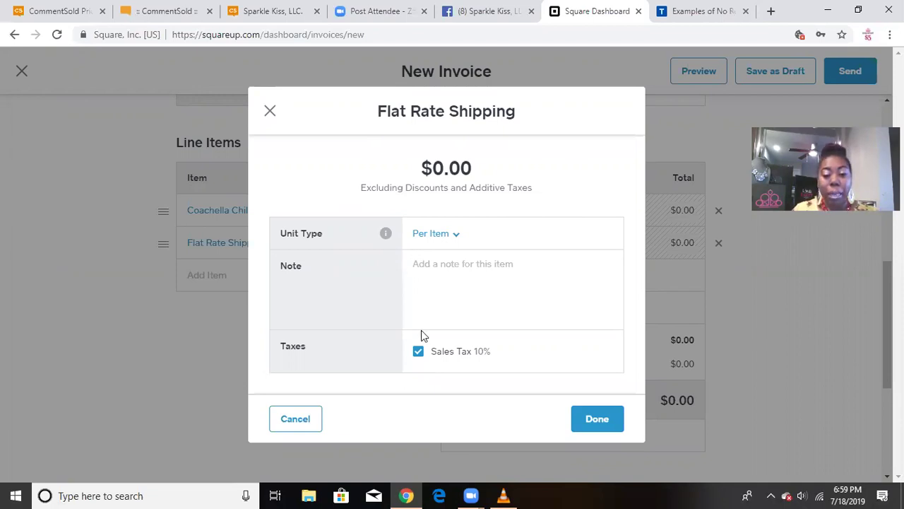
{"action": "left_click", "coordinate": [419, 352]}
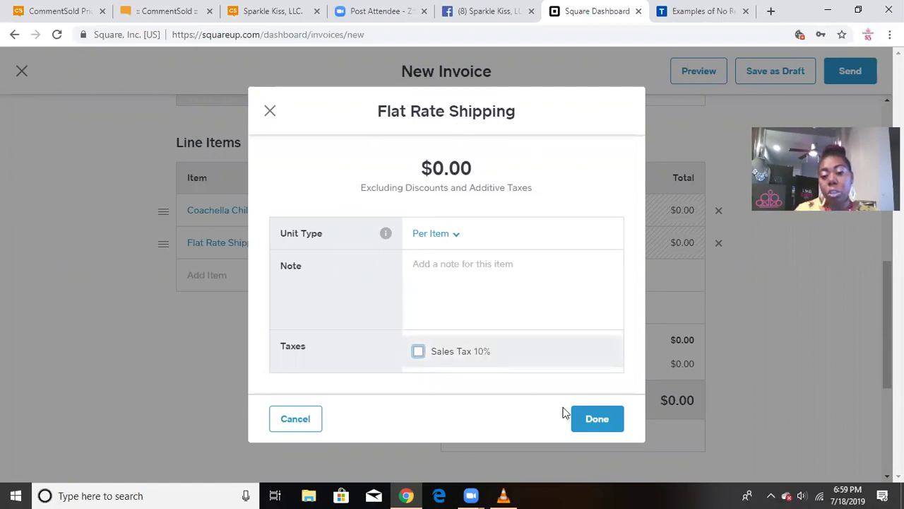
{"action": "left_click", "coordinate": [595, 423]}
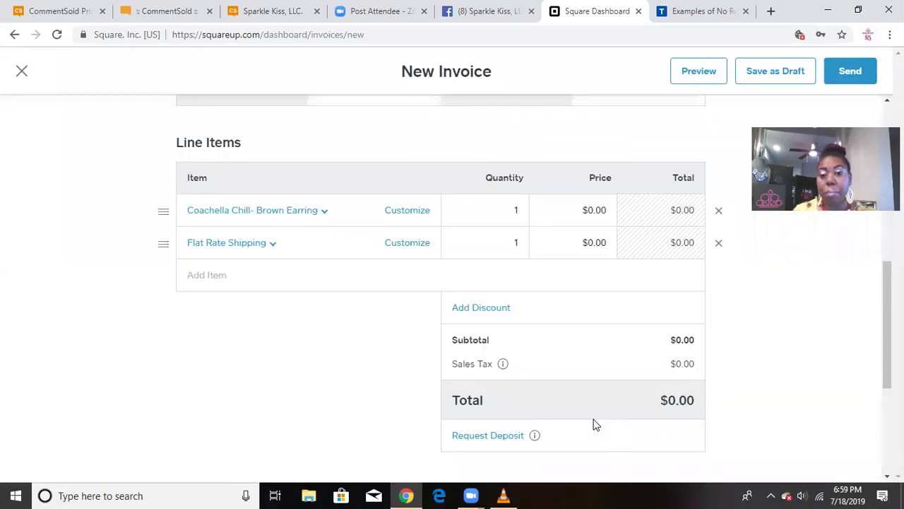
Set the price of the Coachella Chill- Brown Earring line item to $5.00
{"action": "left_click", "coordinate": [592, 210]}
{"action": "key", "text": "BackSpace"}
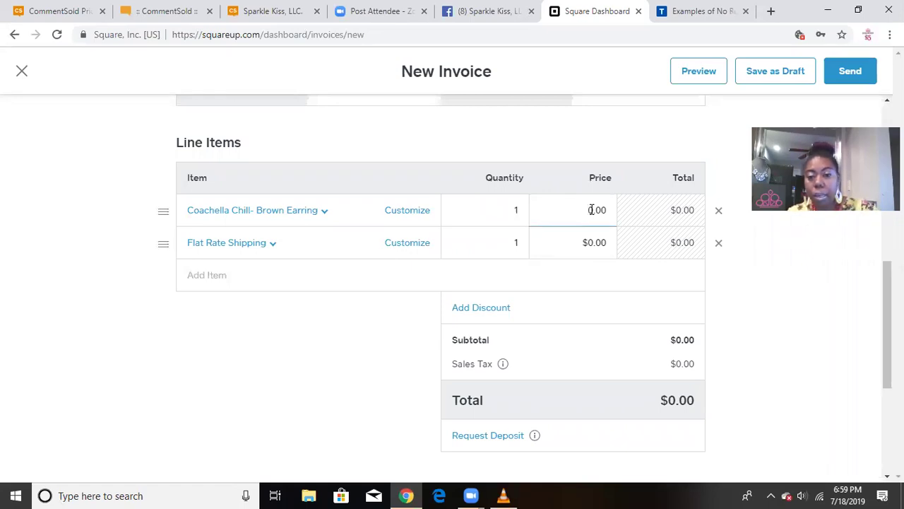
{"action": "key", "text": "Delete"}
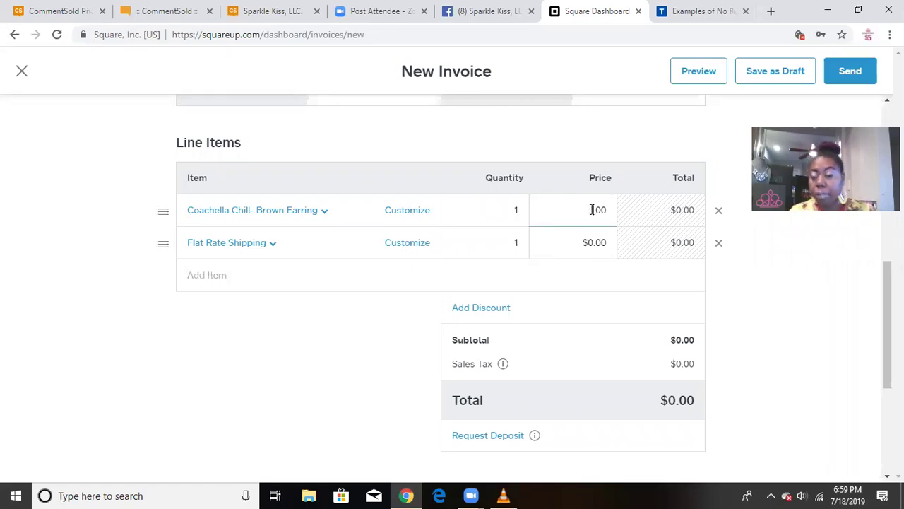
{"action": "type", "text": "5"}
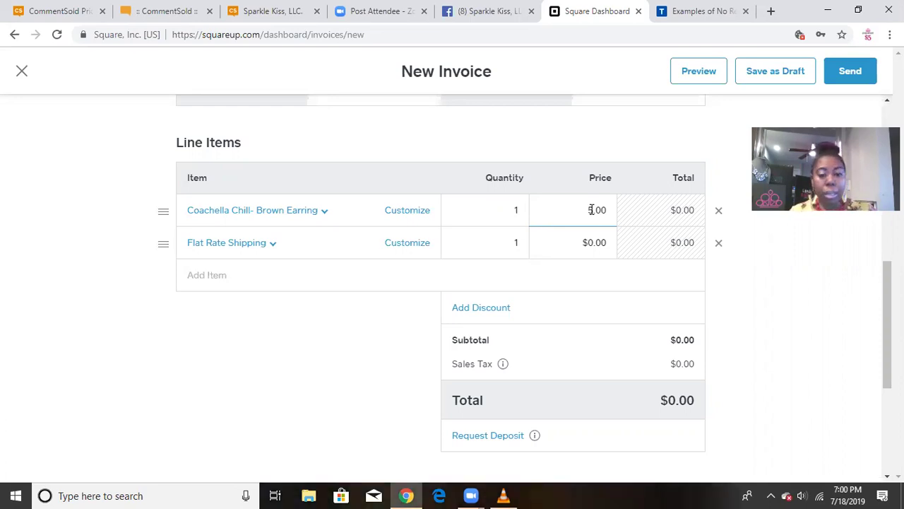
{"action": "key", "text": "Tab"}
Set the quantity of the Coachella Chill- Brown Earring line item to 5
{"action": "left_click", "coordinate": [523, 212]}
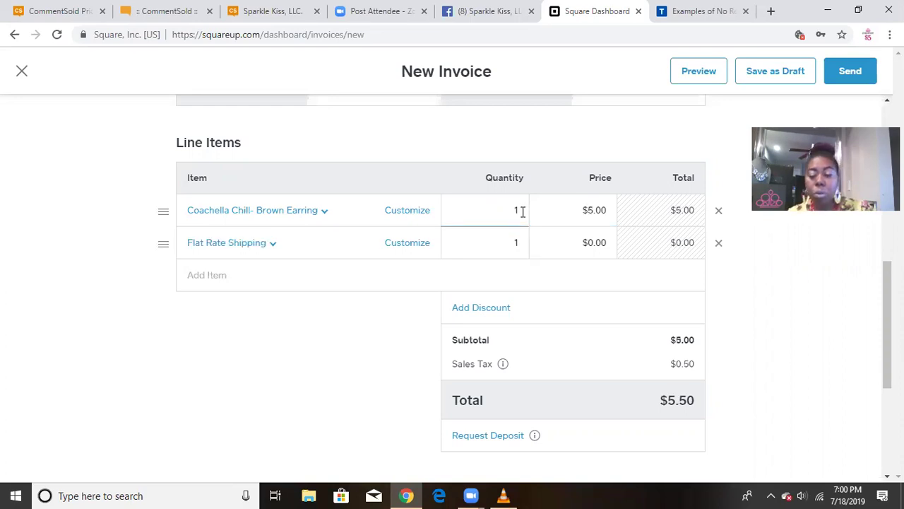
{"action": "key", "text": "BackSpace"}
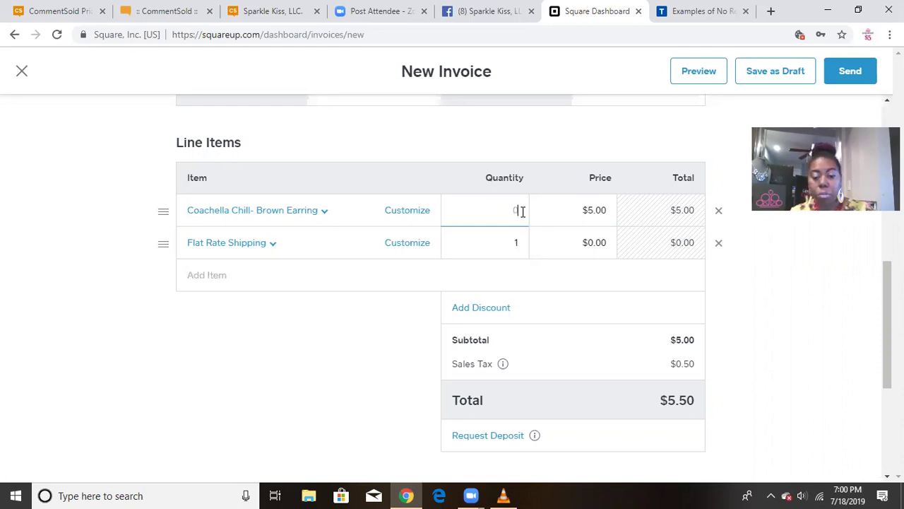
{"action": "type", "text": "5"}
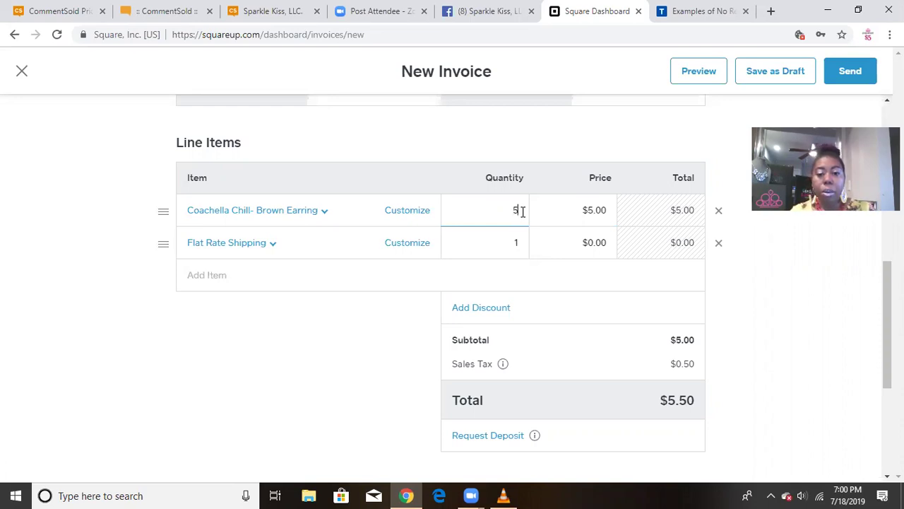
{"action": "key", "text": "Tab"}
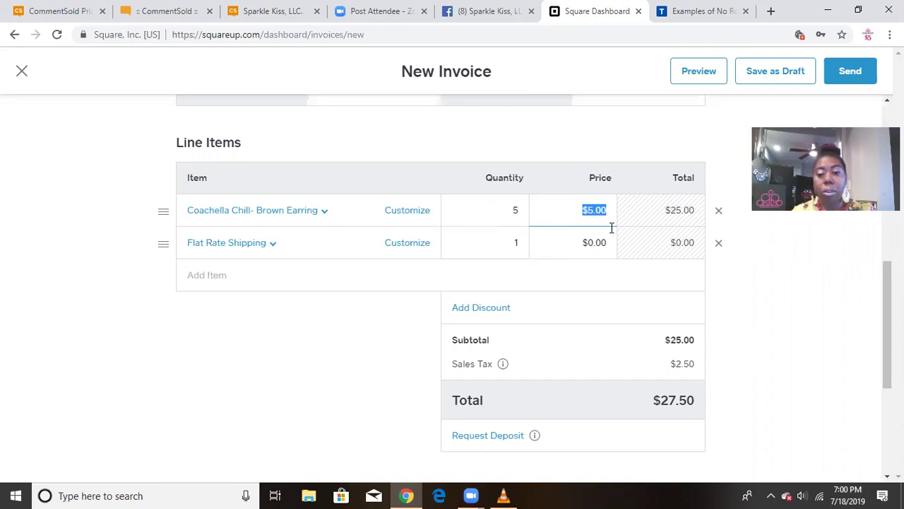
{"action": "key", "text": "Right"}
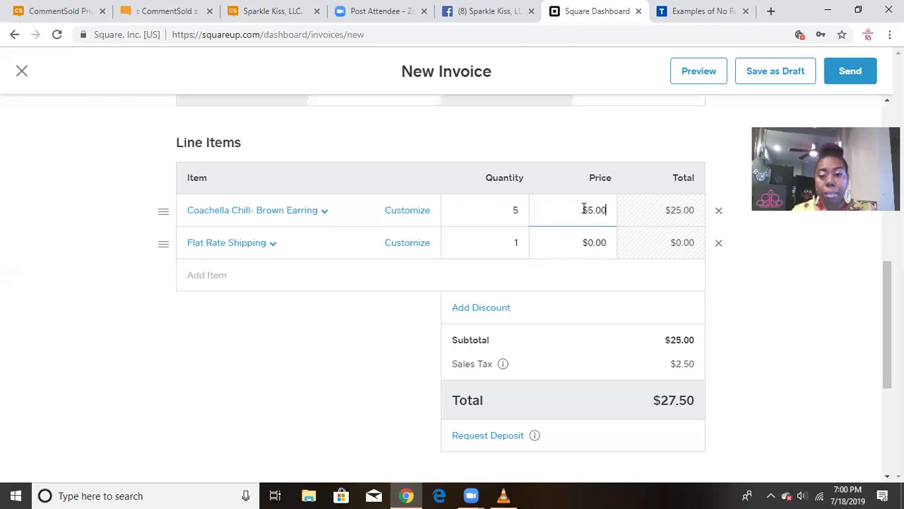
Set the quantity of the Coachella Chill- Brown Earring line item to 1
{"action": "double_click", "coordinate": [518, 210]}
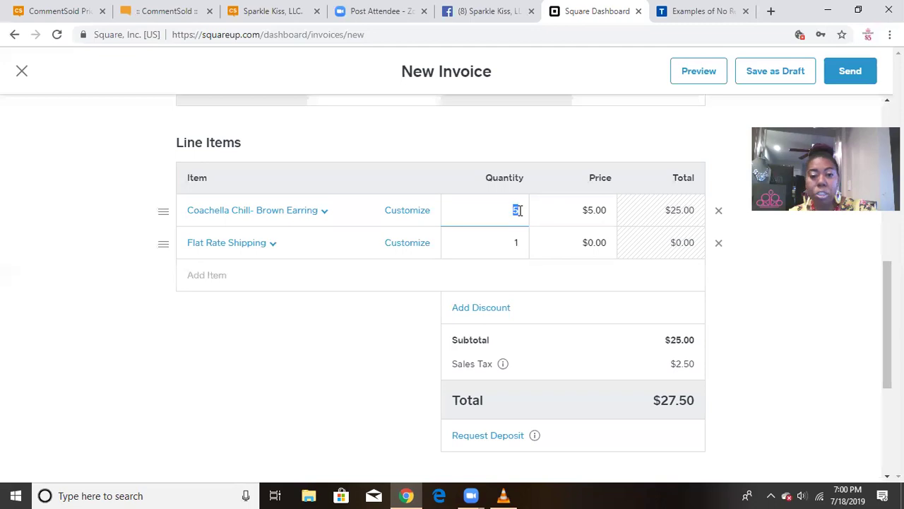
{"action": "type", "text": "1"}
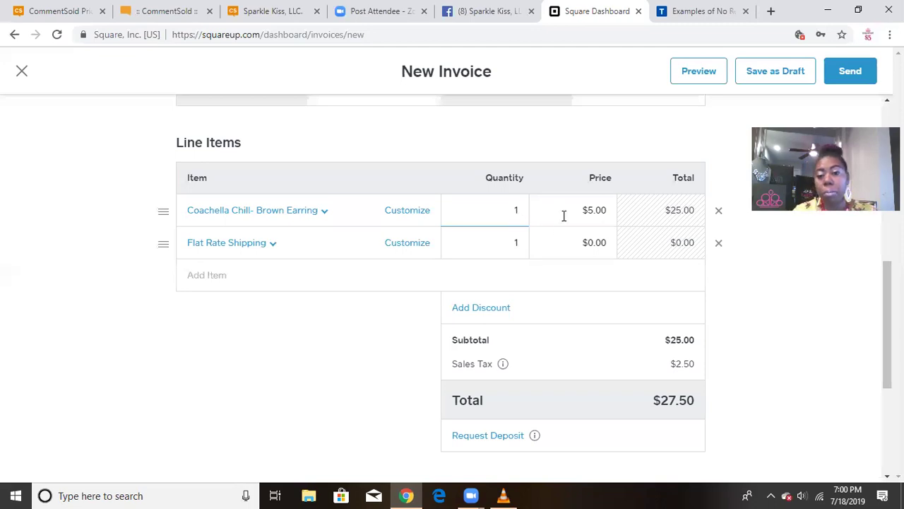
{"action": "left_click", "coordinate": [564, 218]}
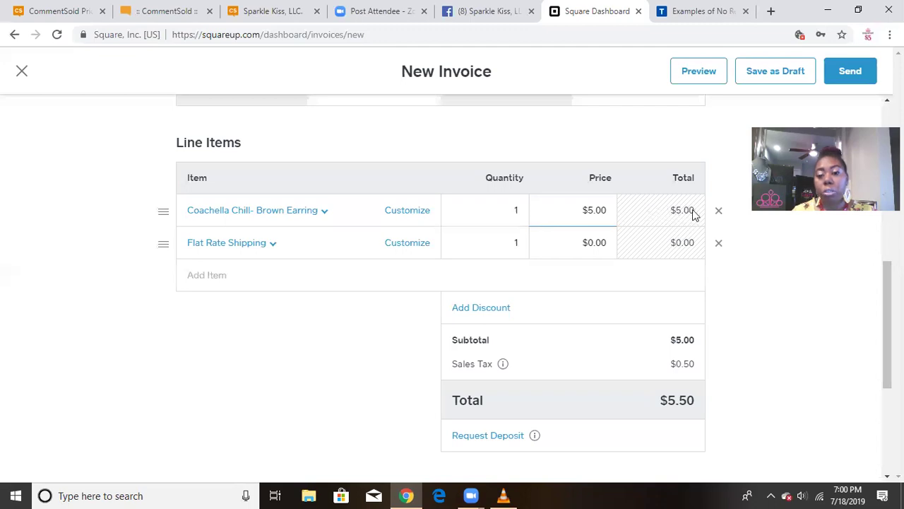
Set the price of the Flat Rate Shipping line item to $4.00
{"action": "left_click", "coordinate": [593, 242]}
{"action": "key", "text": "BackSpace"}
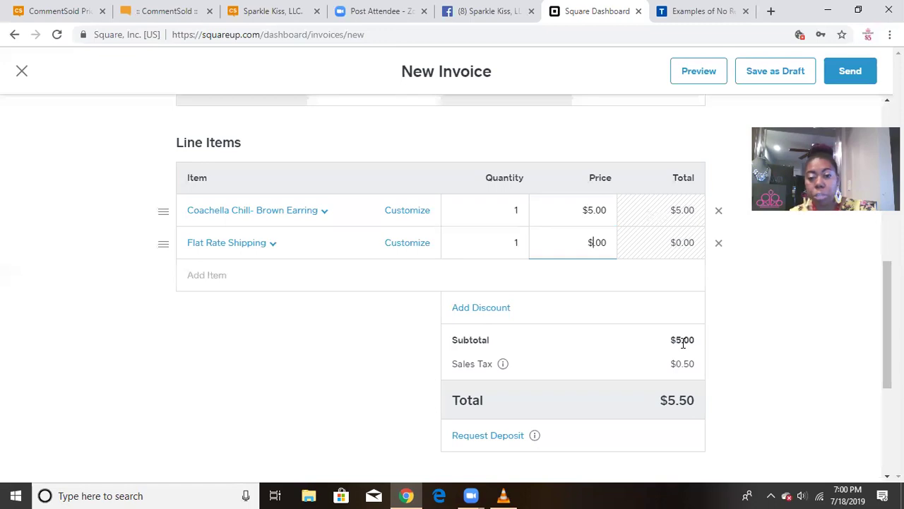
{"action": "type", "text": "4"}
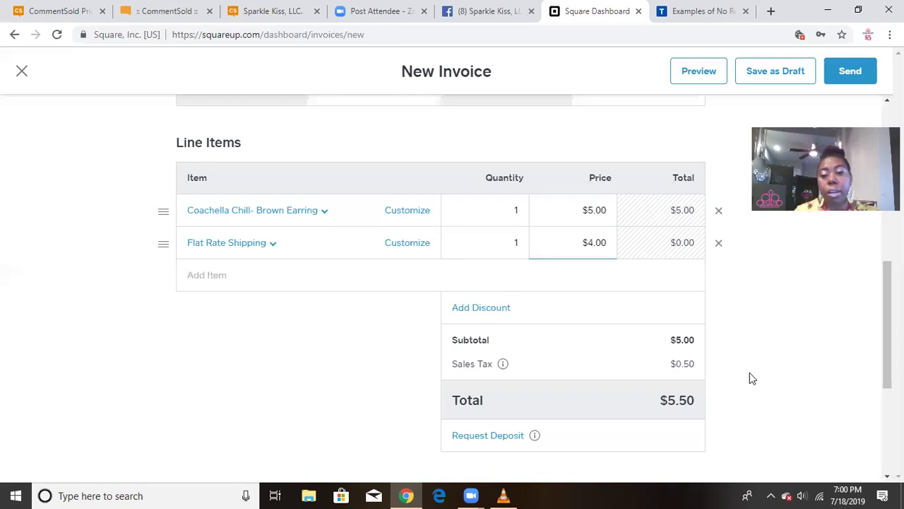
{"action": "left_click", "coordinate": [578, 276]}
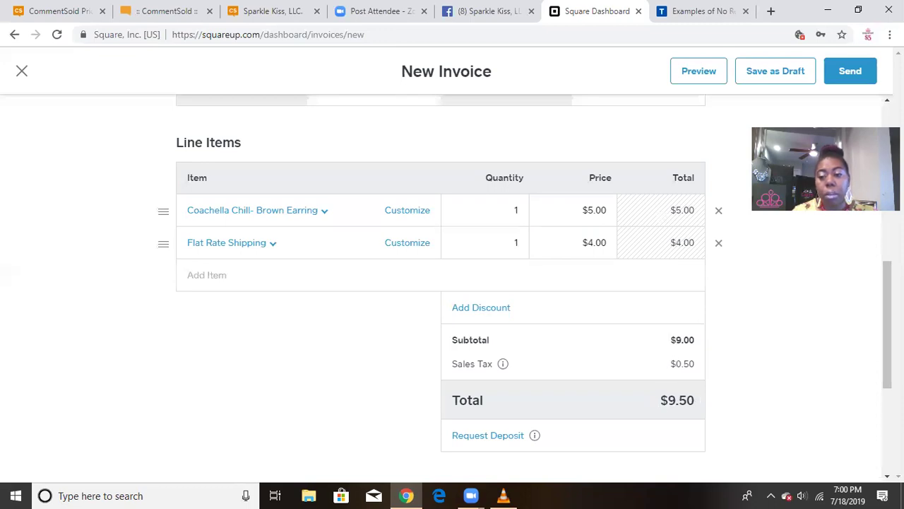
Check the deposit request options below the invoice total and close them without saving
{"action": "scroll", "coordinate": [441, 282], "scroll_direction": "down", "scroll_amount": 2}
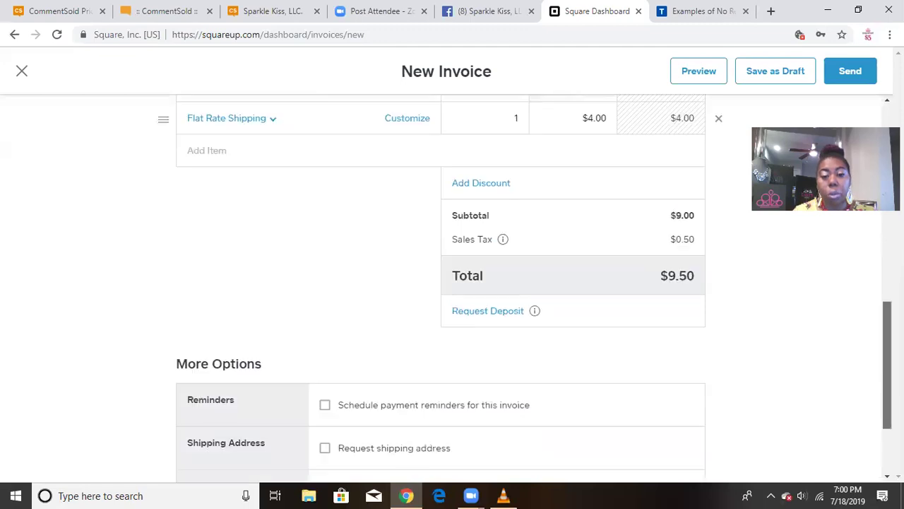
{"action": "scroll", "coordinate": [654, 321], "scroll_direction": "down", "scroll_amount": 1}
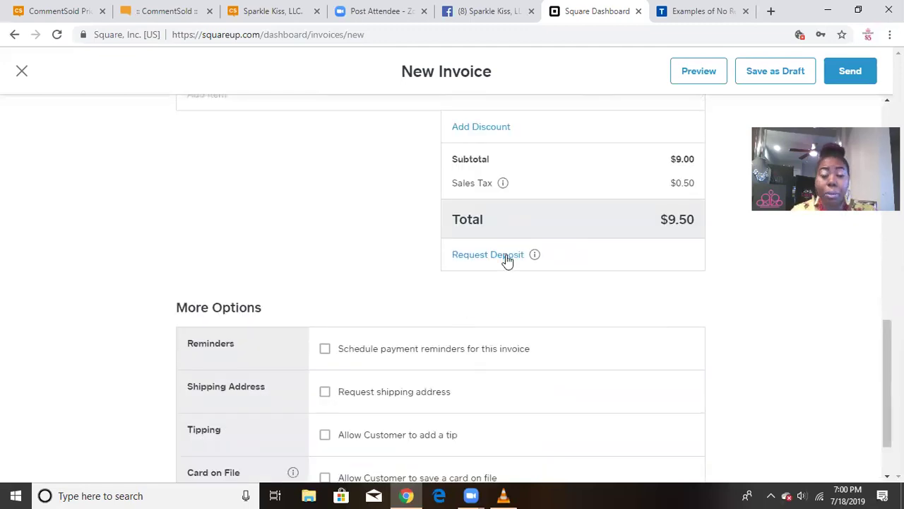
{"action": "left_click", "coordinate": [466, 254]}
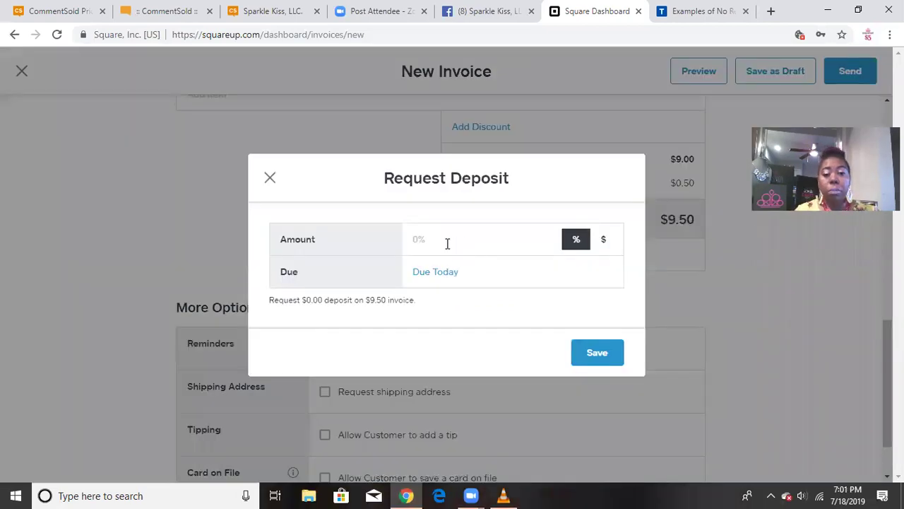
{"action": "left_click", "coordinate": [605, 241]}
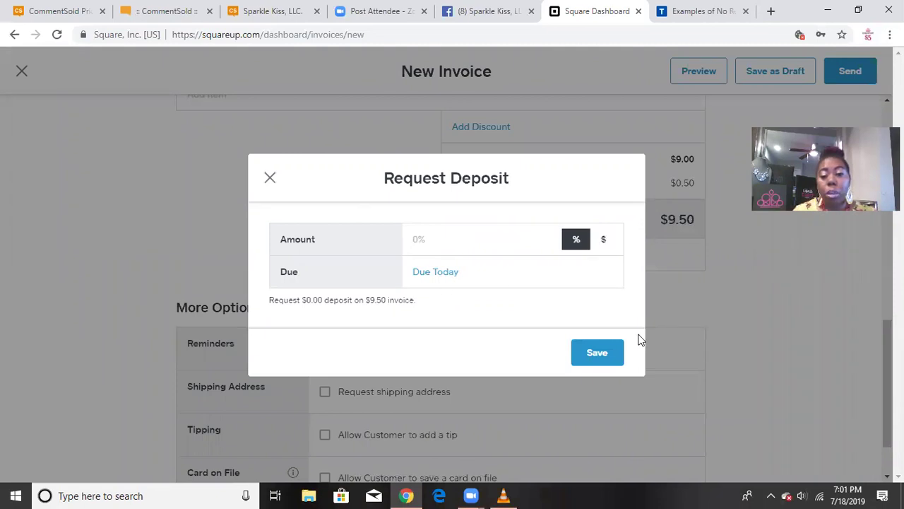
{"action": "left_click", "coordinate": [271, 179]}
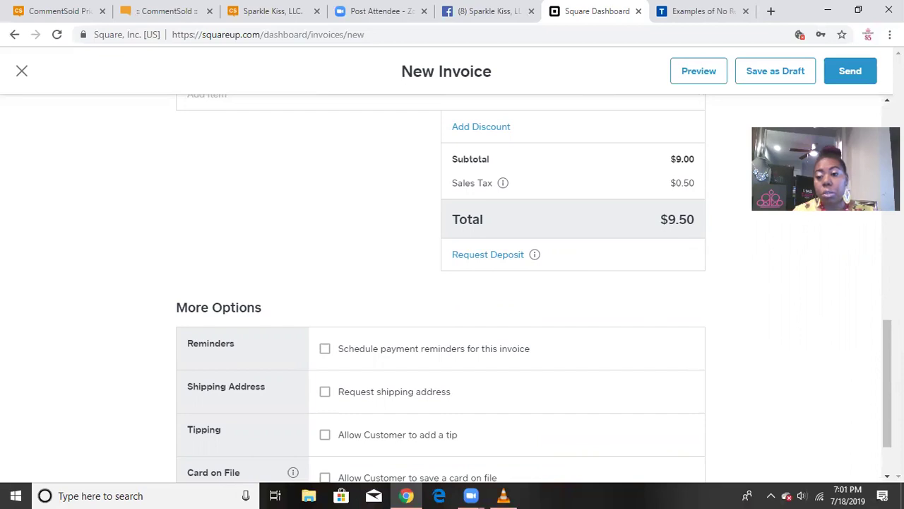
Start adding an attachment to the invoice and browse to the MY ORDERS folder
{"action": "scroll", "coordinate": [888, 381], "scroll_direction": "down", "scroll_amount": 1}
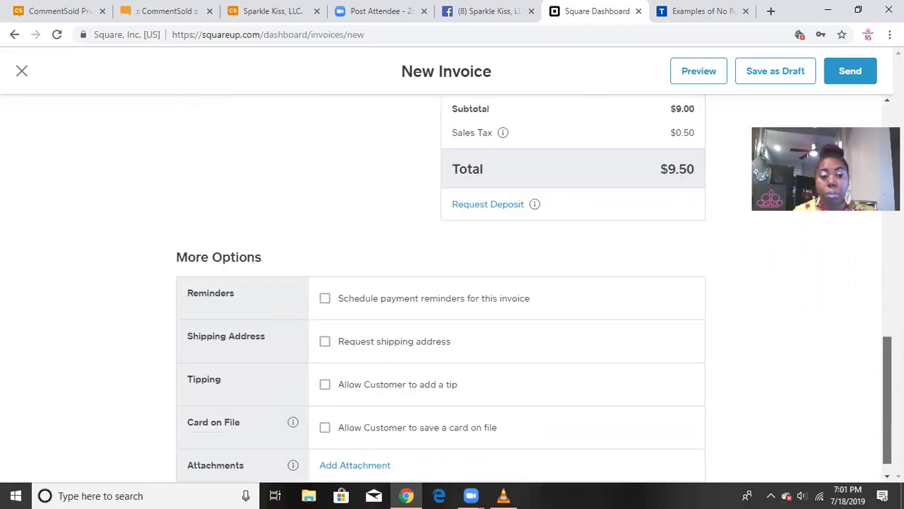
{"action": "scroll", "coordinate": [462, 256], "scroll_direction": "down", "scroll_amount": 1}
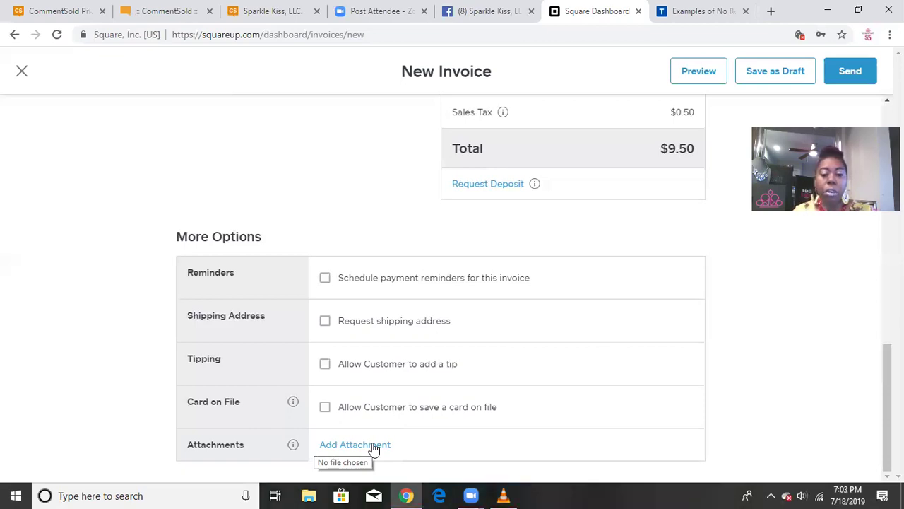
{"action": "left_click", "coordinate": [373, 447]}
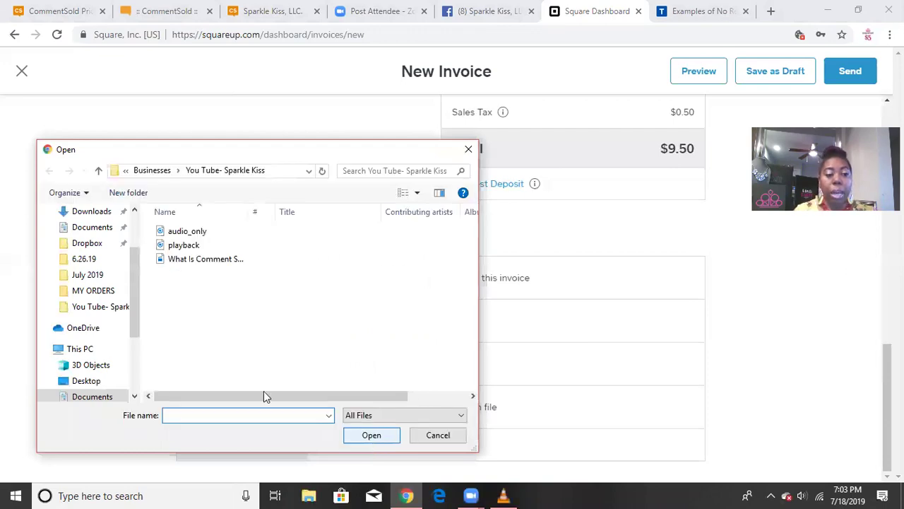
{"action": "left_click", "coordinate": [108, 296]}
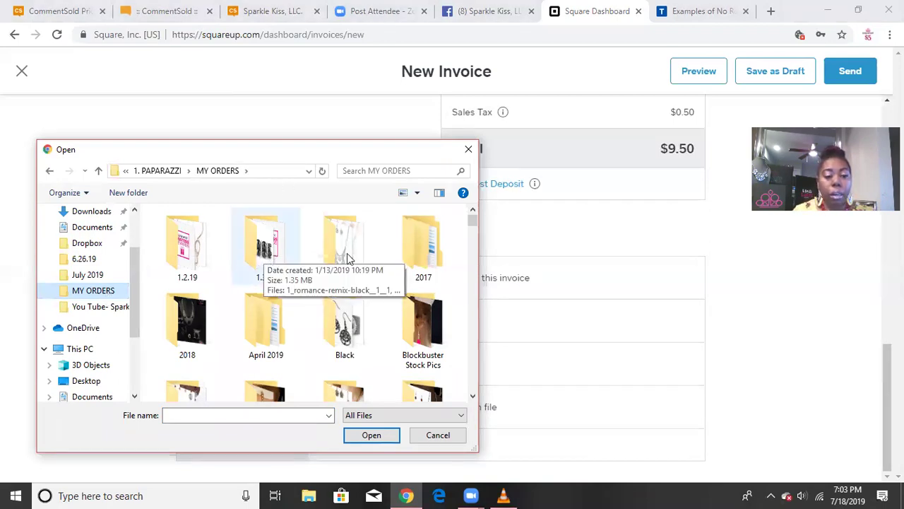
Look at the product images in the 1.3.19 folder and return to MY ORDERS
{"action": "left_click", "coordinate": [263, 261]}
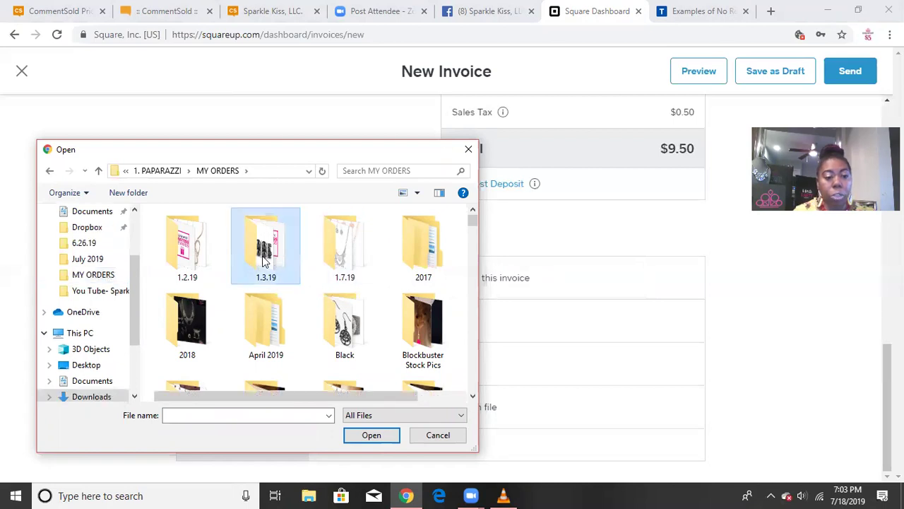
{"action": "double_click", "coordinate": [283, 257]}
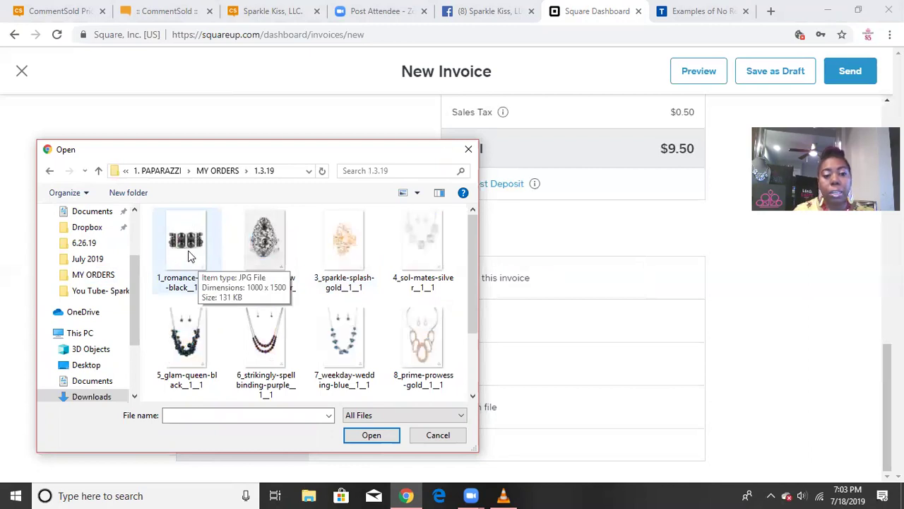
{"action": "left_click", "coordinate": [221, 173]}
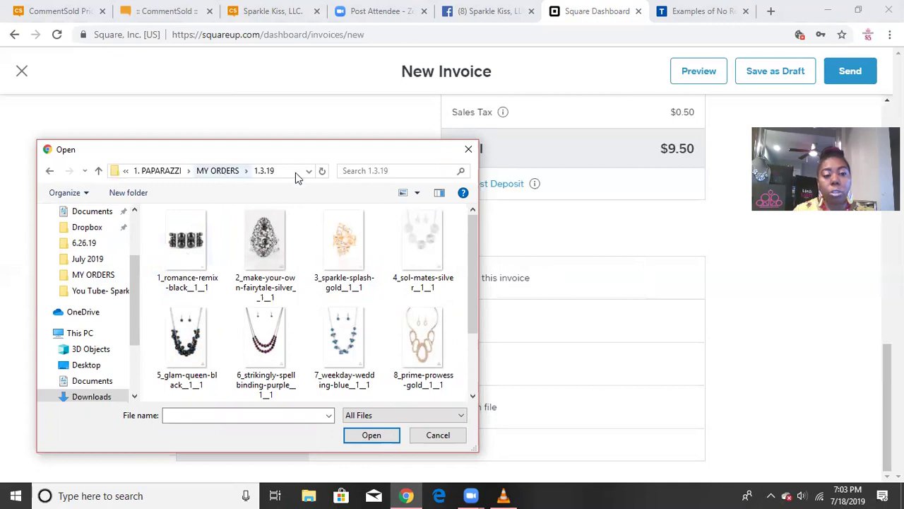
Search the MY ORDERS folder for "coachella"
{"action": "left_click", "coordinate": [361, 170]}
{"action": "type", "text": "coa"}
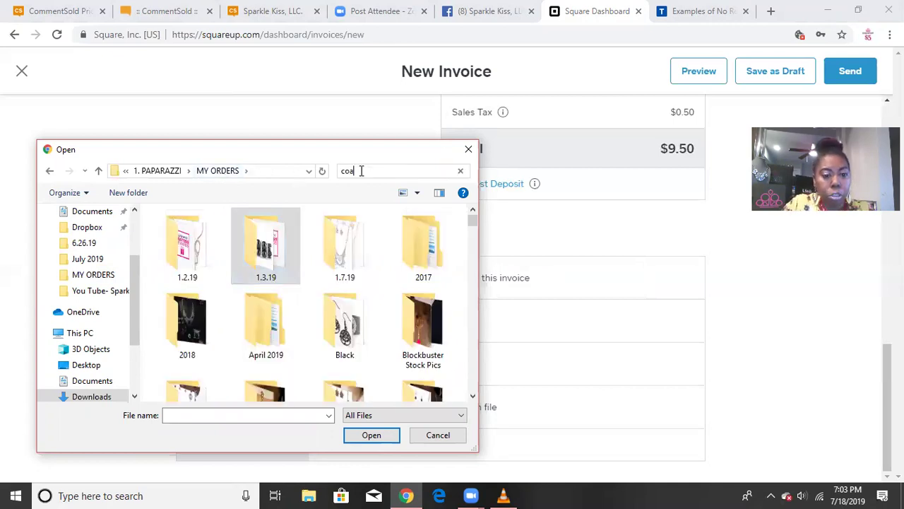
{"action": "type", "text": "che"}
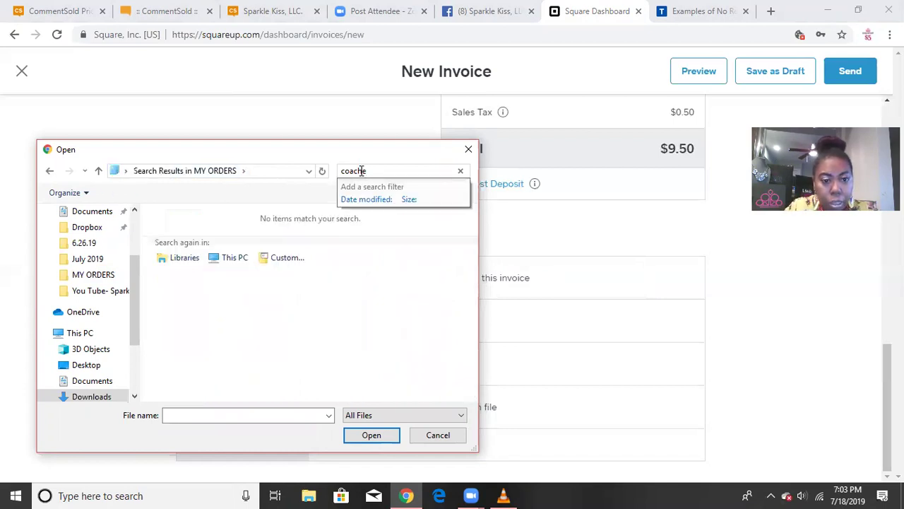
{"action": "key", "text": "BackSpace"}
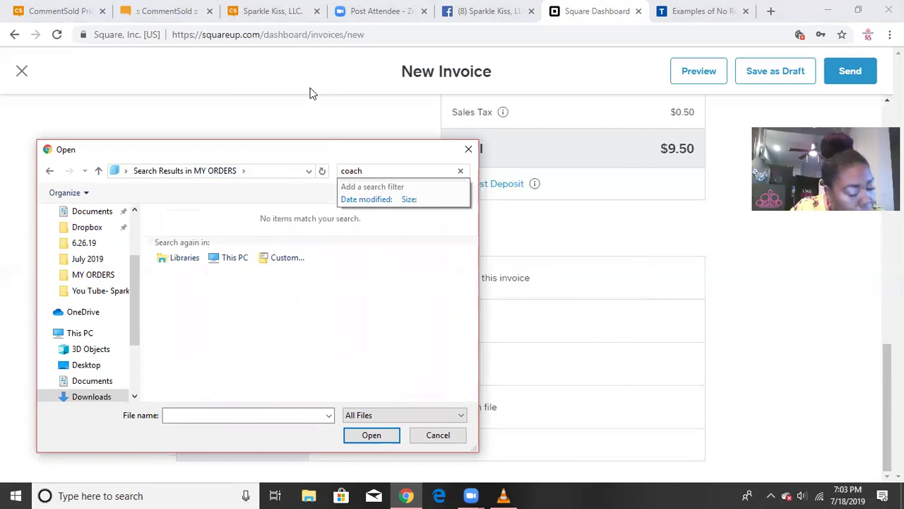
{"action": "type", "text": "ell"}
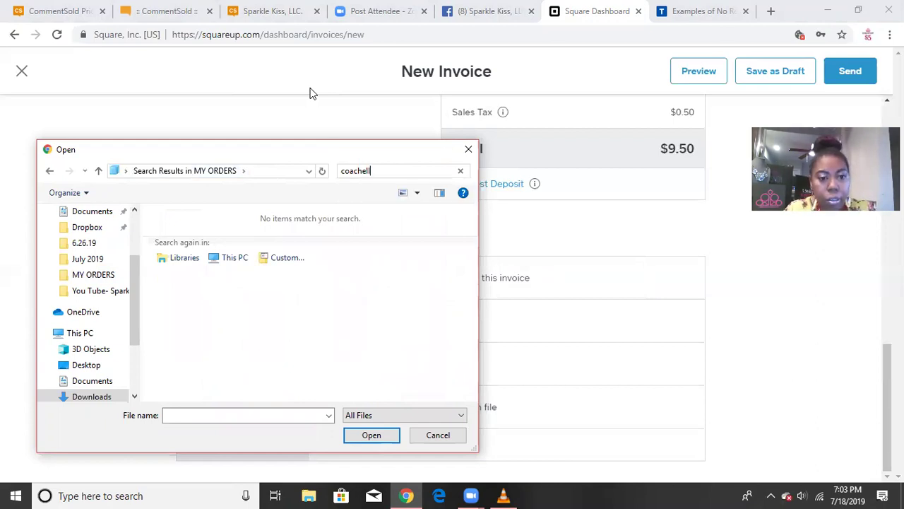
{"action": "type", "text": "a"}
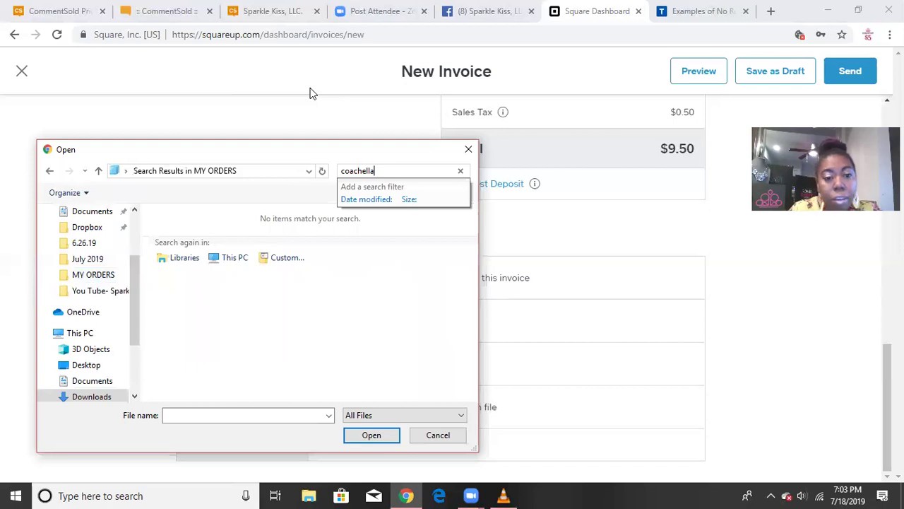
Replace the search term with "romance" and attach the Romance Remix- Black Bracelet image to the invoice
{"action": "key", "text": "BackSpace"}
{"action": "key", "text": "BackSpace"}
{"action": "key", "text": "BackSpace"}
{"action": "key", "text": "BackSpace"}
{"action": "key", "text": "BackSpace"}
{"action": "key", "text": "BackSpace"}
{"action": "key", "text": "BackSpace"}
{"action": "key", "text": "BackSpace"}
{"action": "key", "text": "BackSpace"}
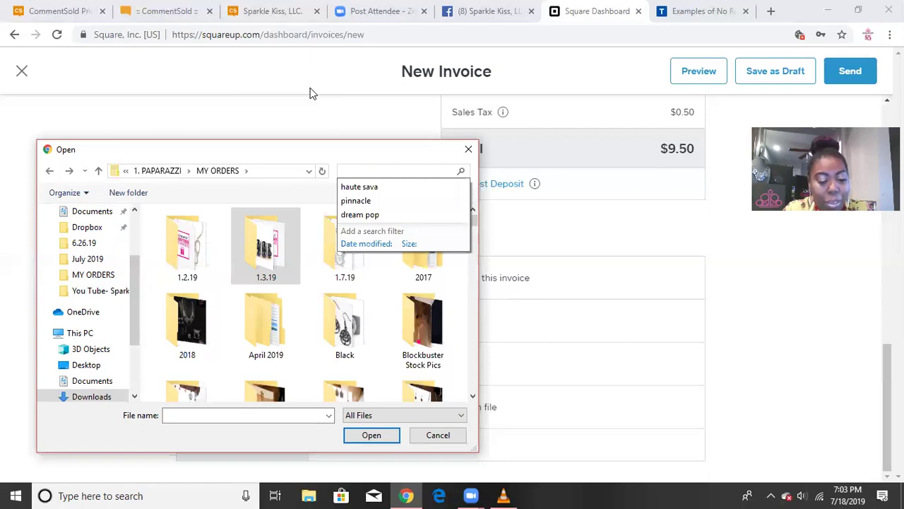
{"action": "type", "text": "romance"}
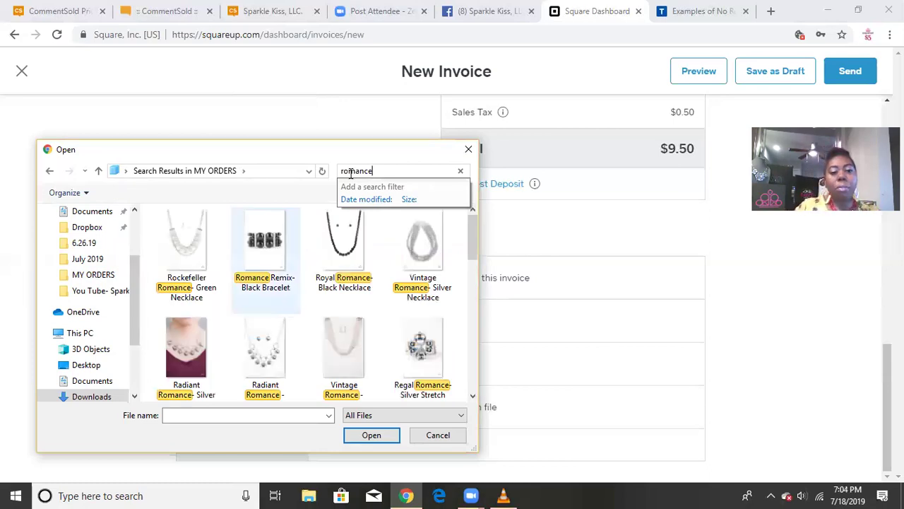
{"action": "double_click", "coordinate": [272, 251]}
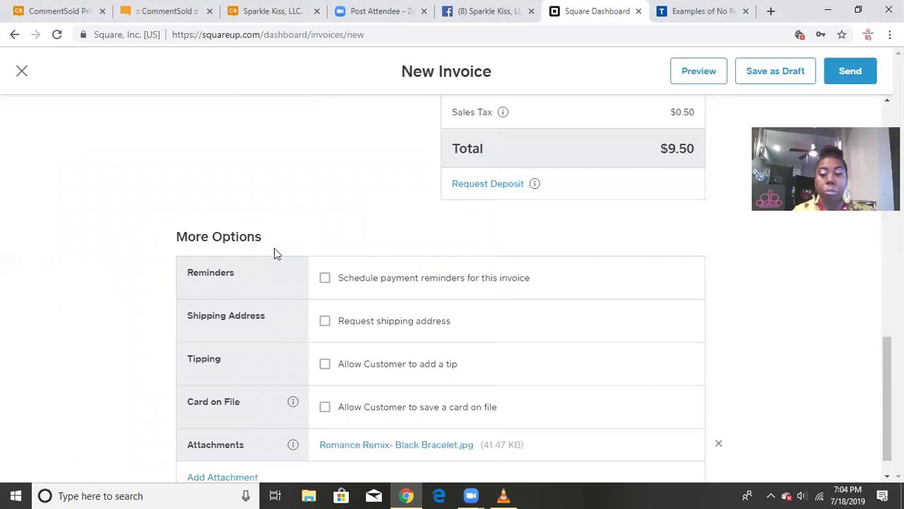
Review the invoice from its attachments back up through the line items to the customer information
{"action": "scroll", "coordinate": [811, 355], "scroll_direction": "down", "scroll_amount": 1}
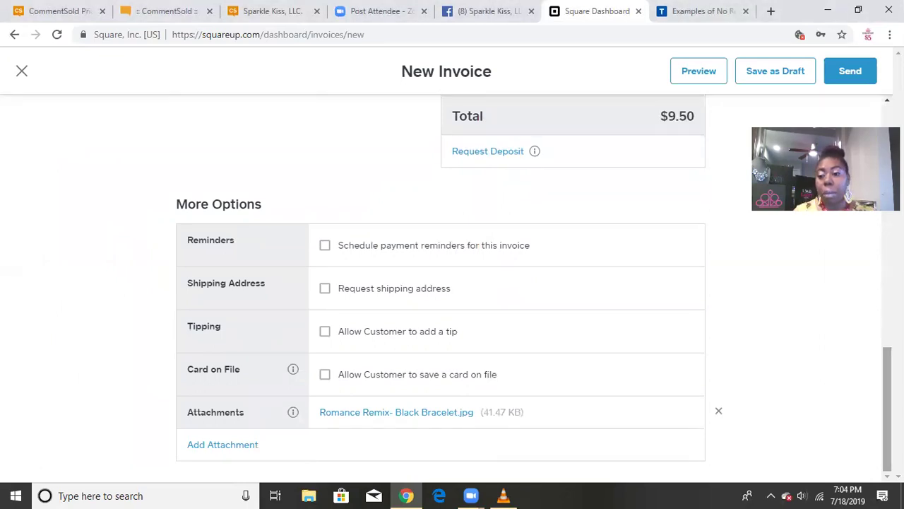
{"action": "scroll", "coordinate": [835, 262], "scroll_direction": "up", "scroll_amount": 3}
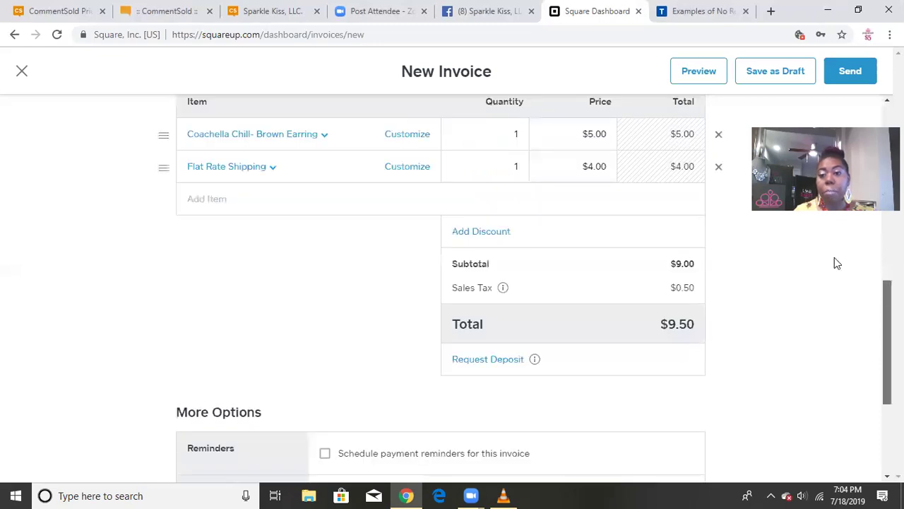
{"action": "scroll", "coordinate": [856, 292], "scroll_direction": "up", "scroll_amount": 1}
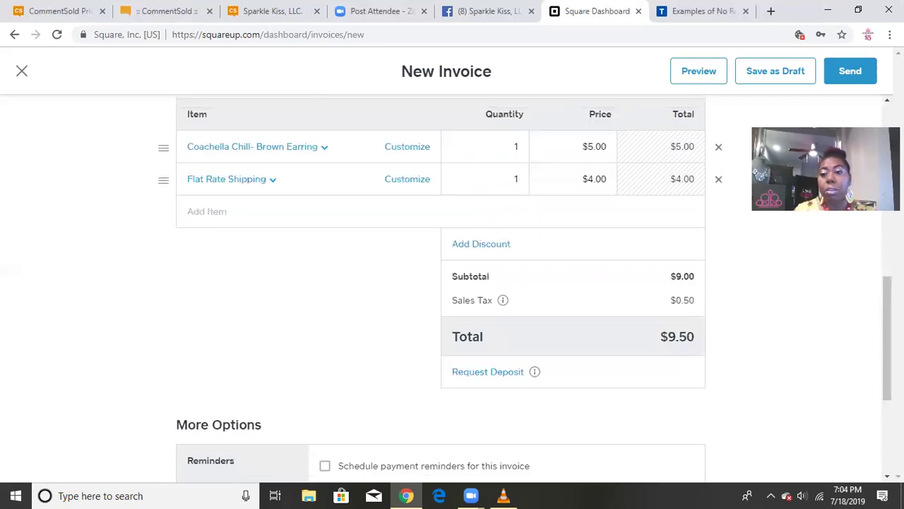
{"action": "scroll", "coordinate": [855, 292], "scroll_direction": "up", "scroll_amount": 6}
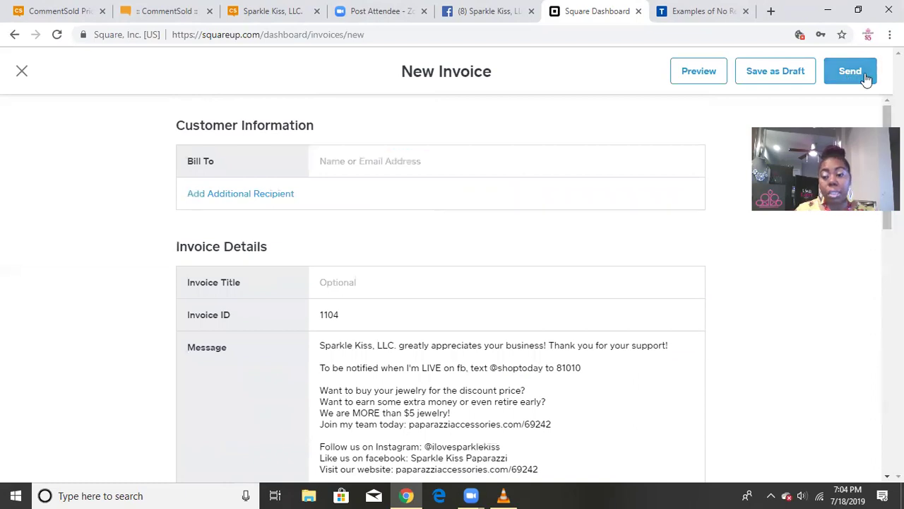